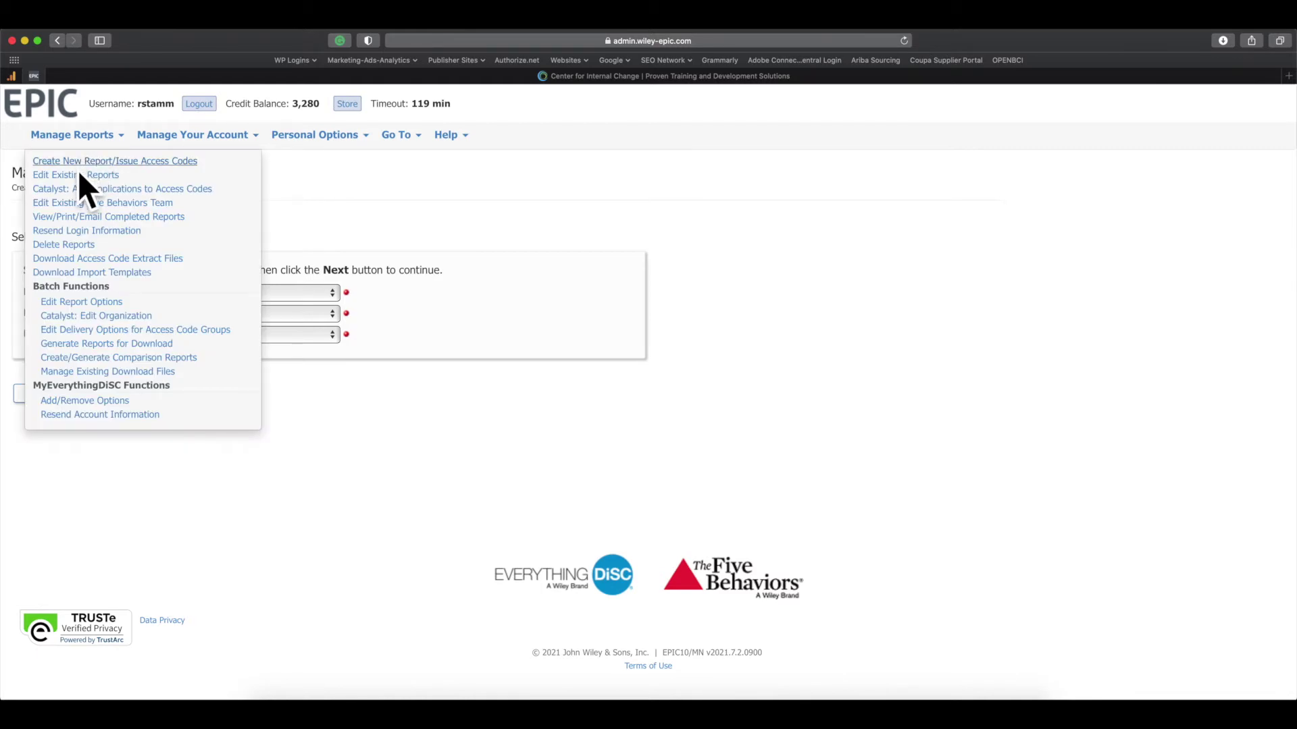
Step: Start a new report with product family Everything DiSC, product Catalyst: Everything DiSC, in English
click(78, 170)
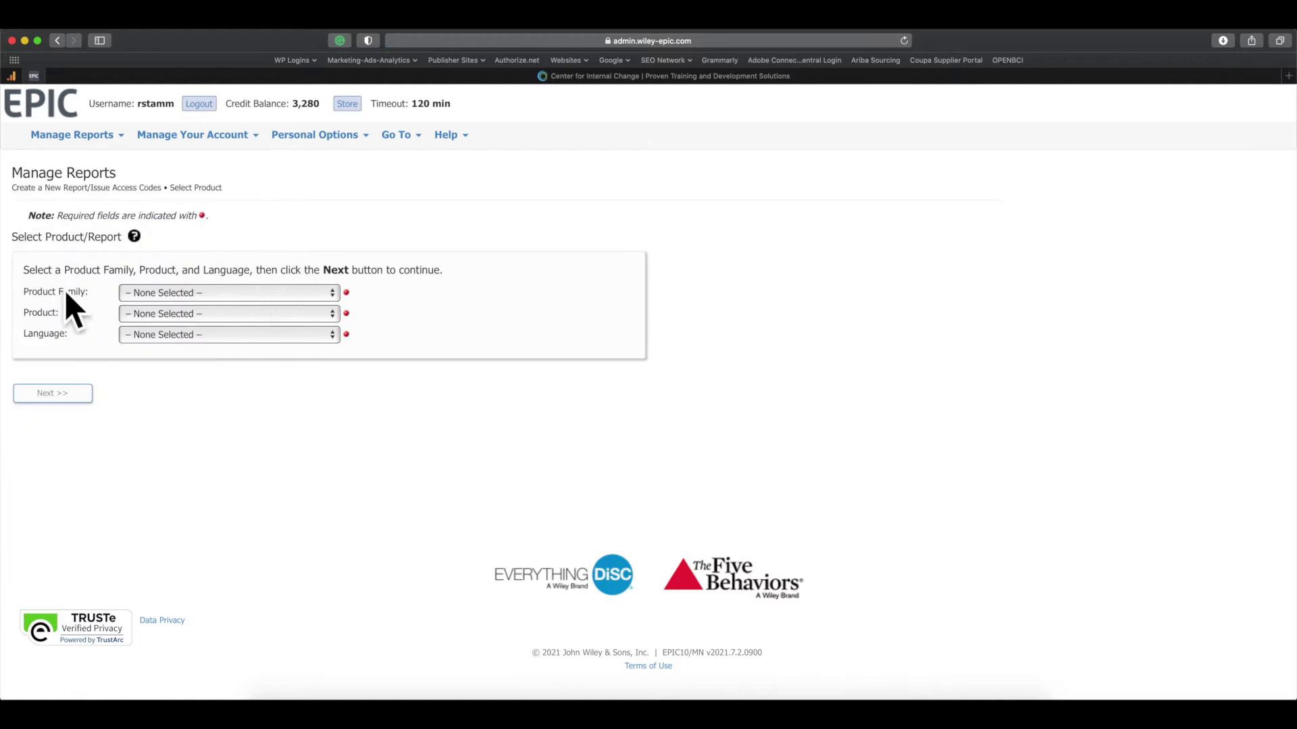
click(251, 297)
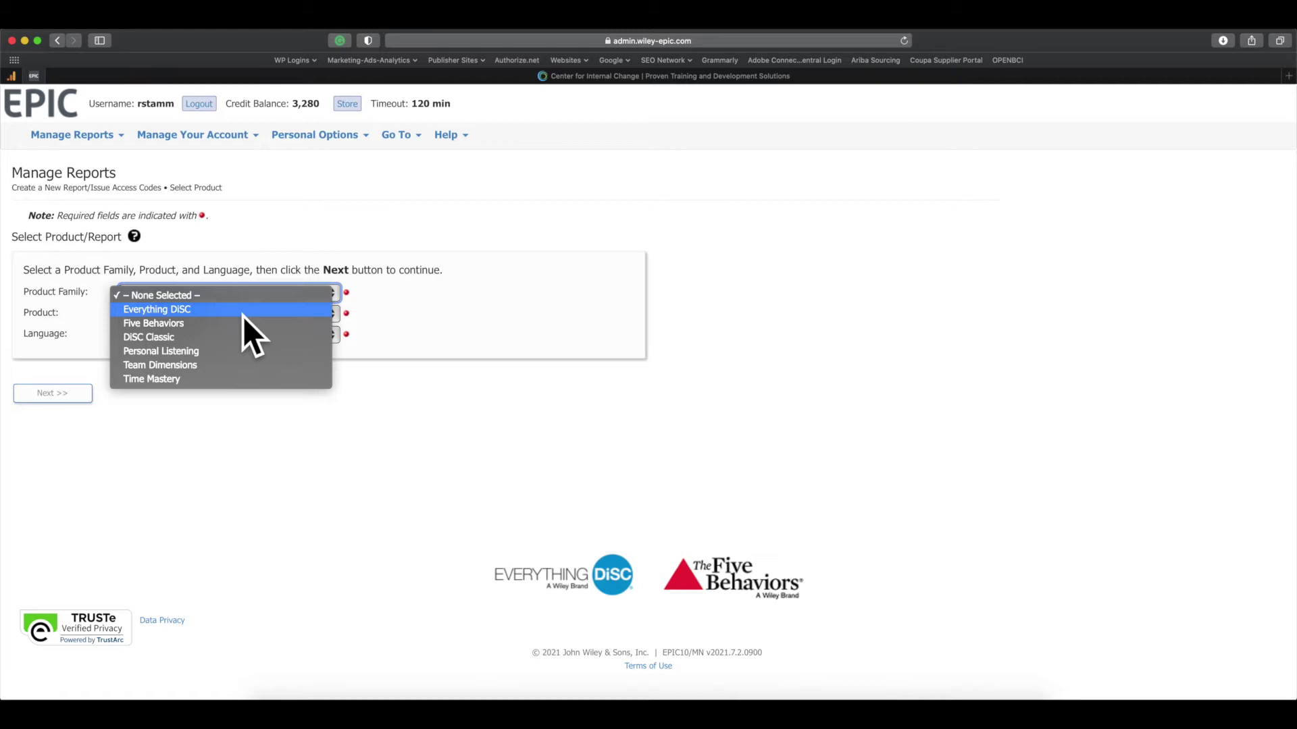
click(243, 311)
click(241, 315)
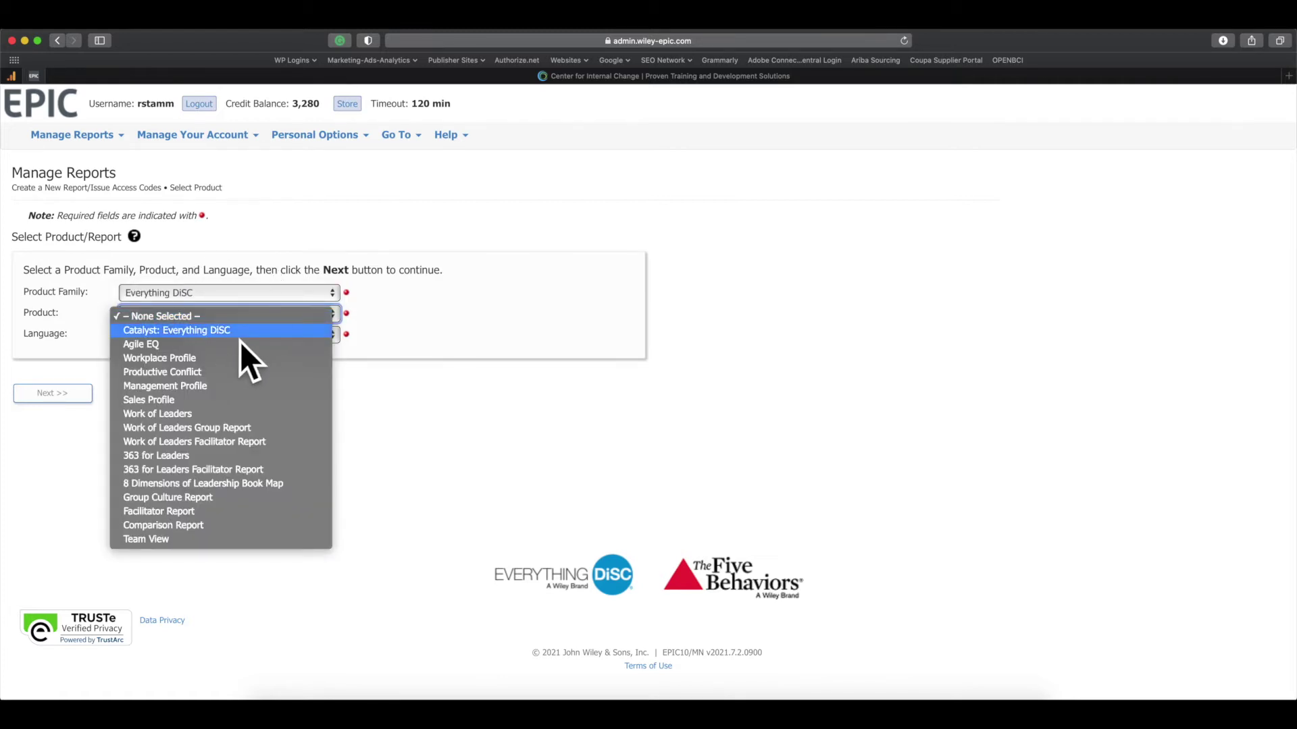
click(240, 338)
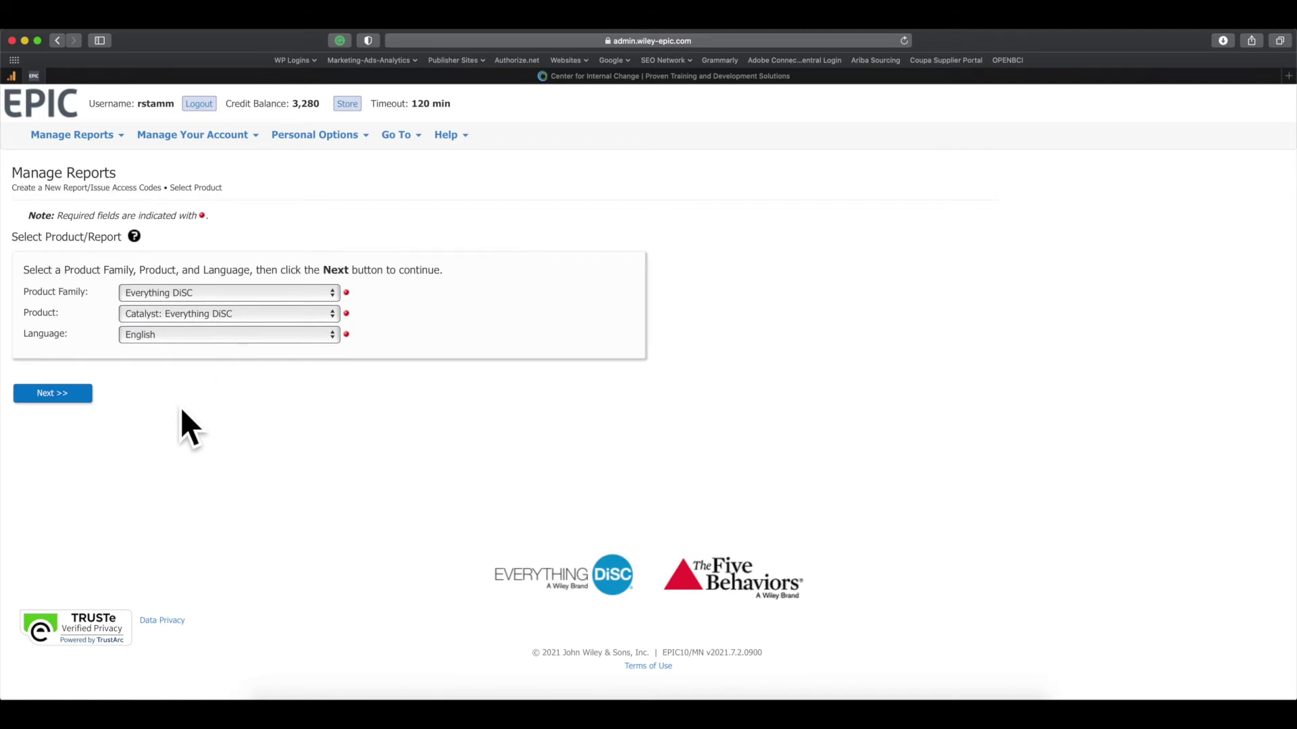
click(84, 400)
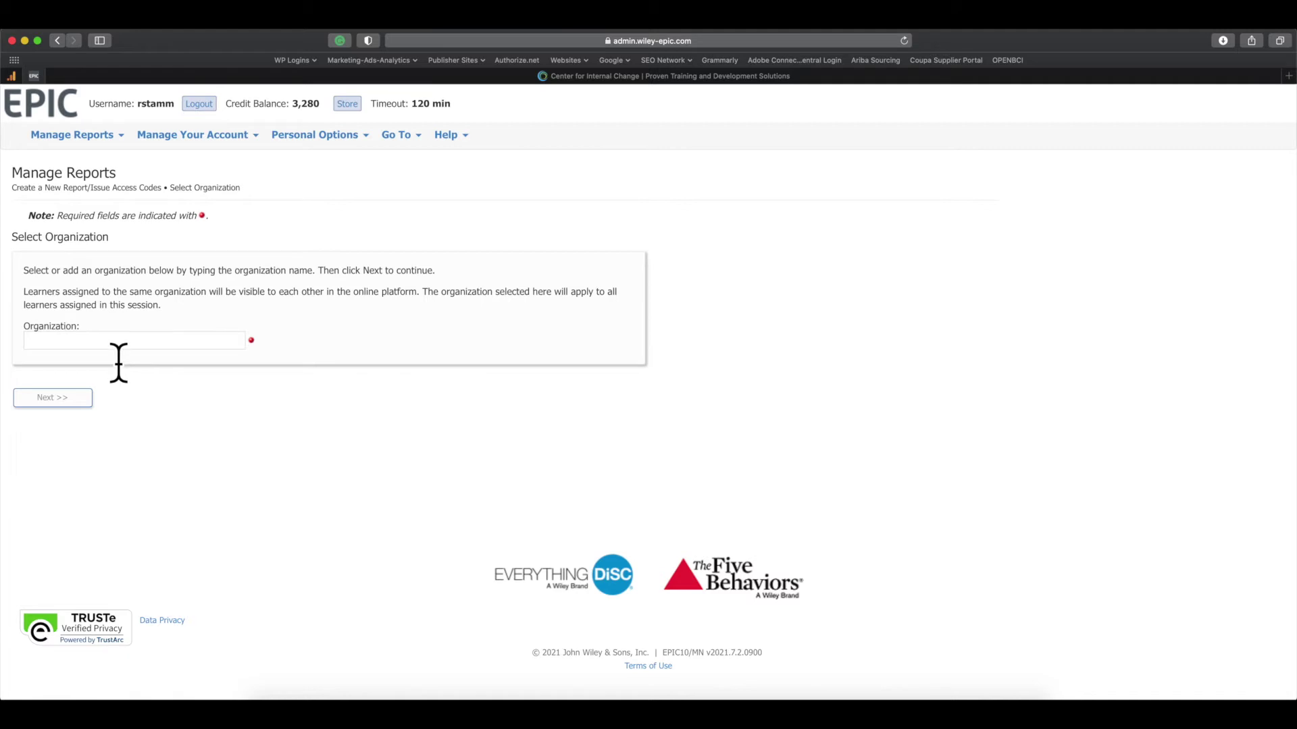
Step: Enter 'test organization a' in the Organization field so it can be added as new
click(118, 345)
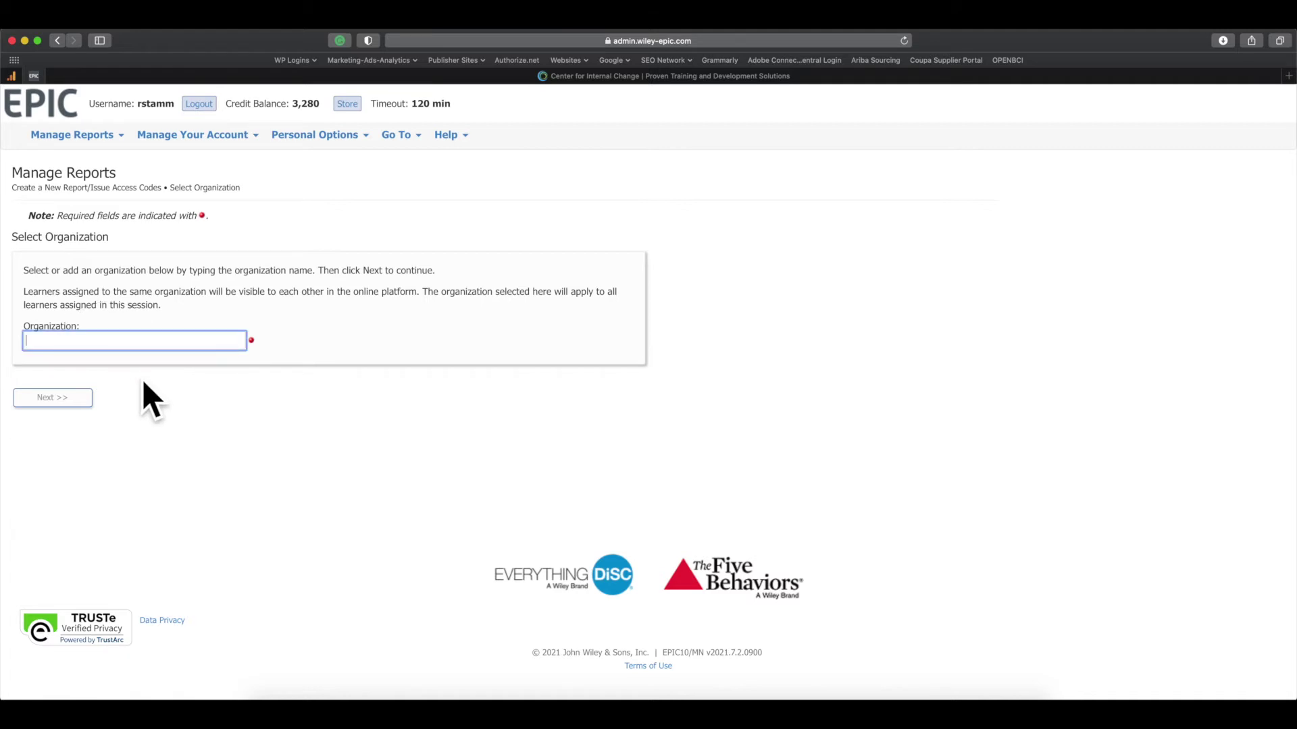
text(Center for Internal Change)
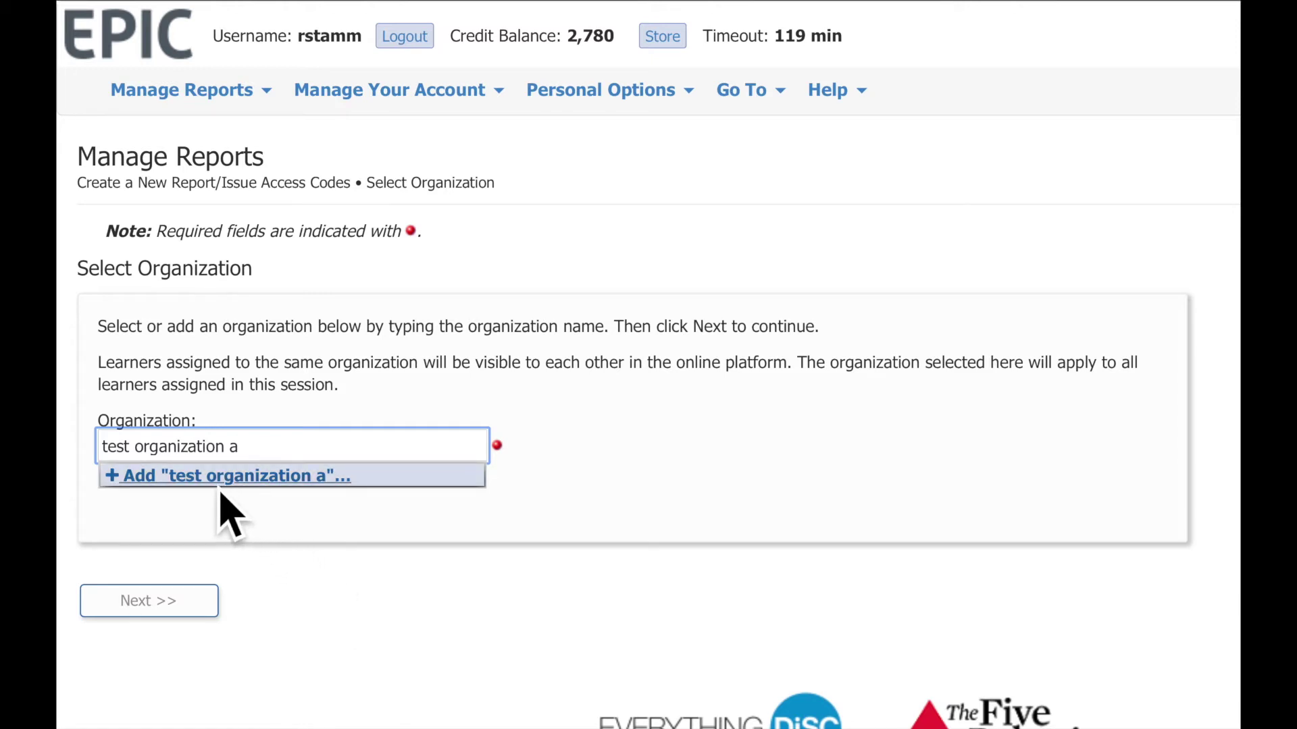
Step: Add 'test organization a' as a new organization with city Lancaster, PA
click(141, 493)
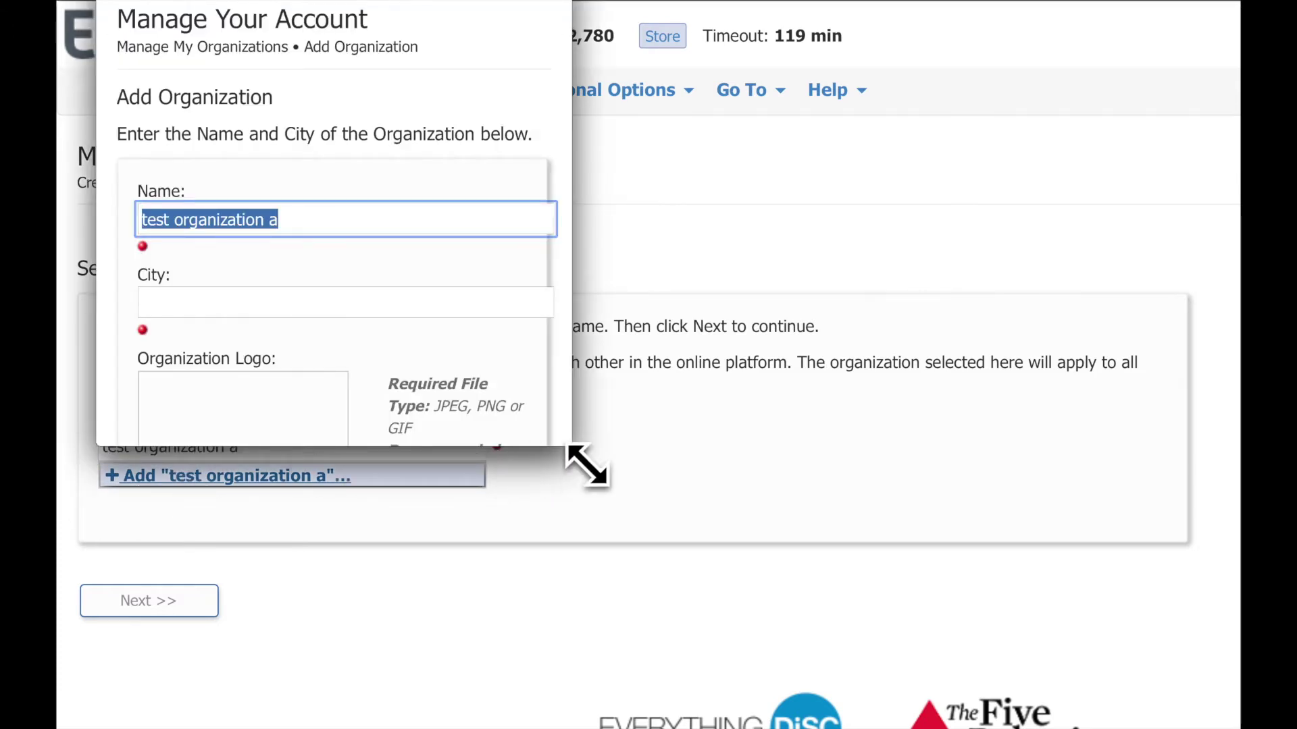
drag(586, 465, 816, 616)
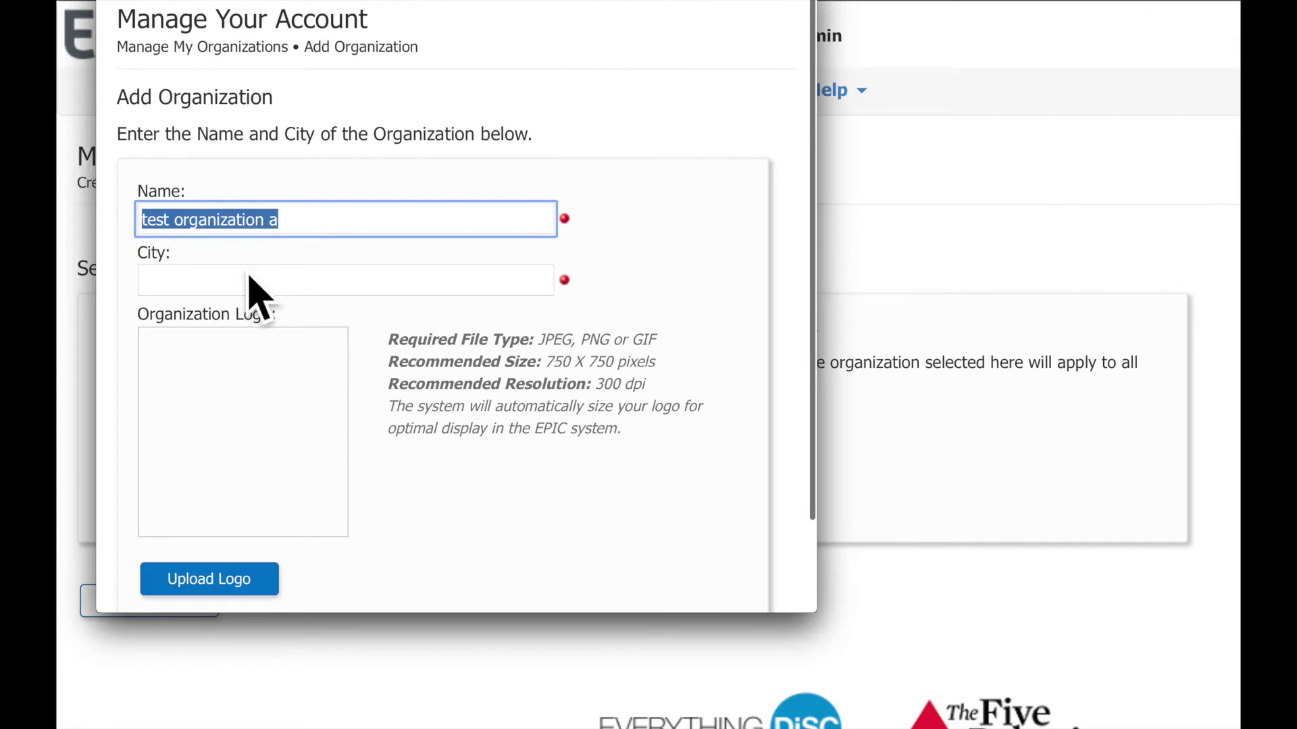
click(240, 291)
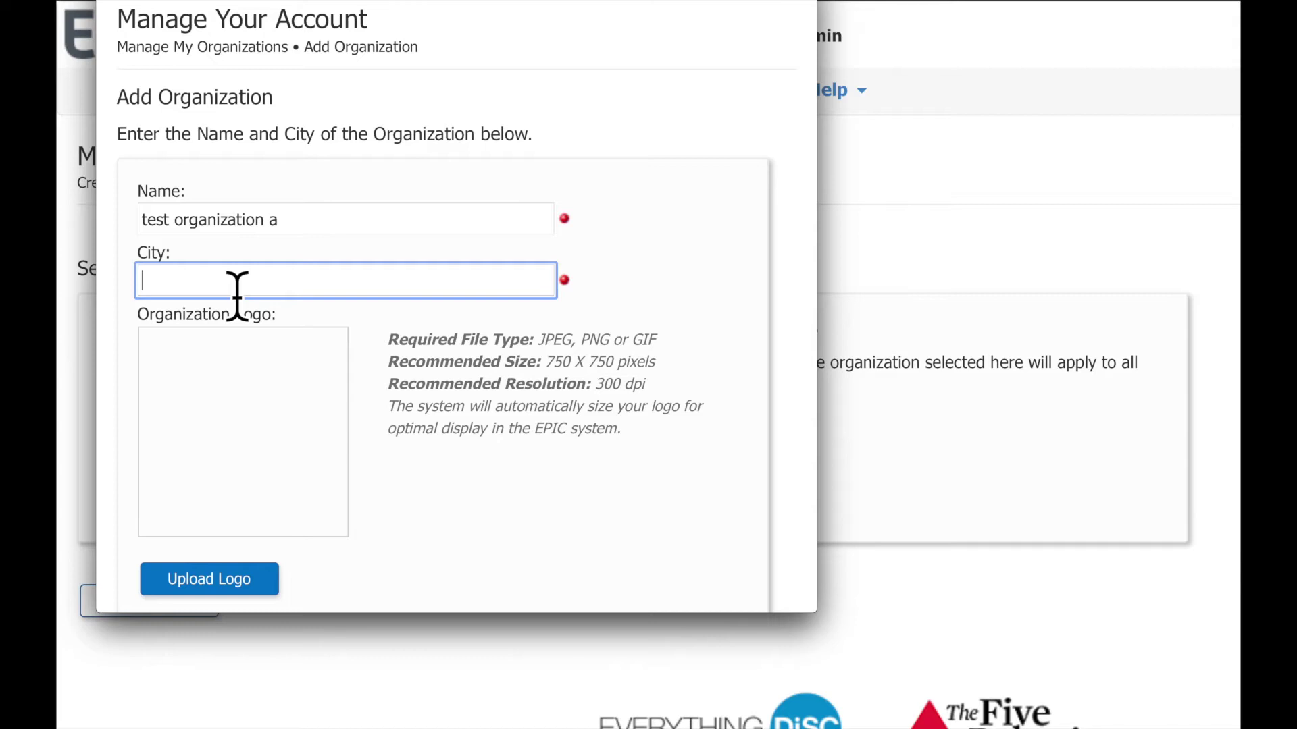
text(Lancaster, PA)
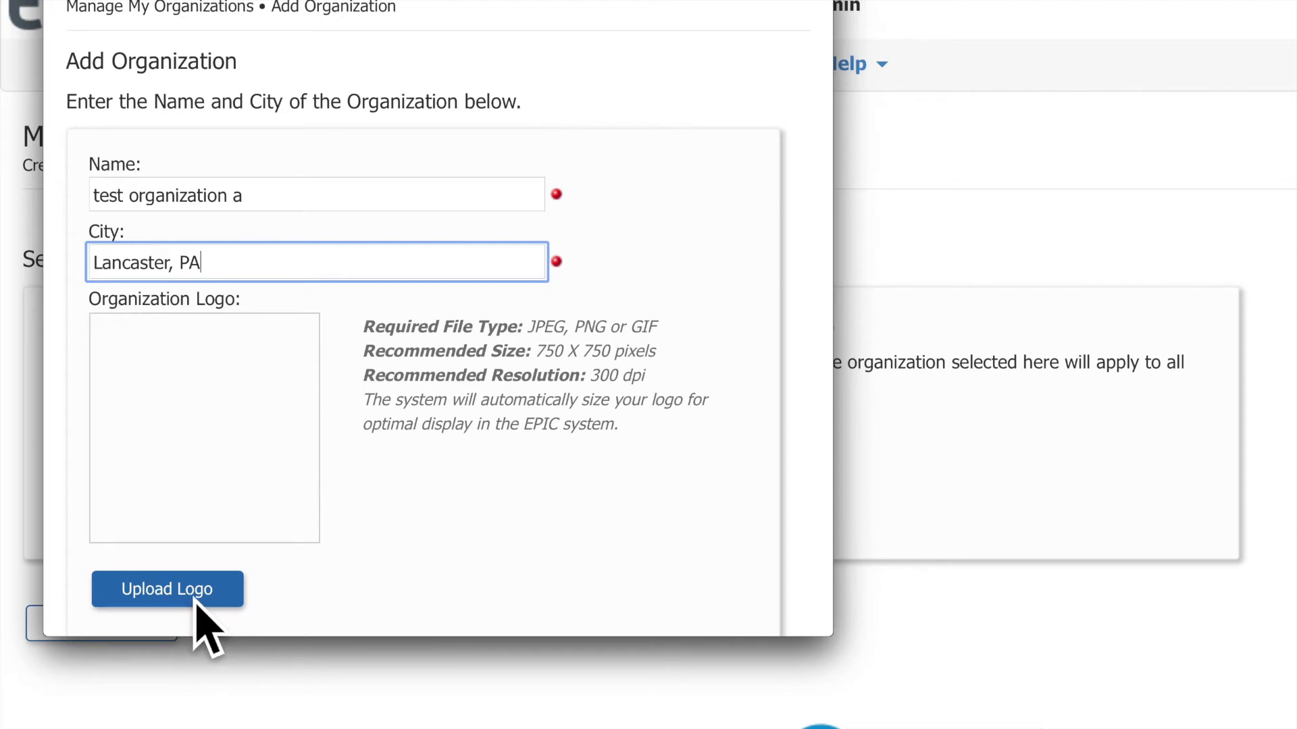
scroll(350, 558, down, 2)
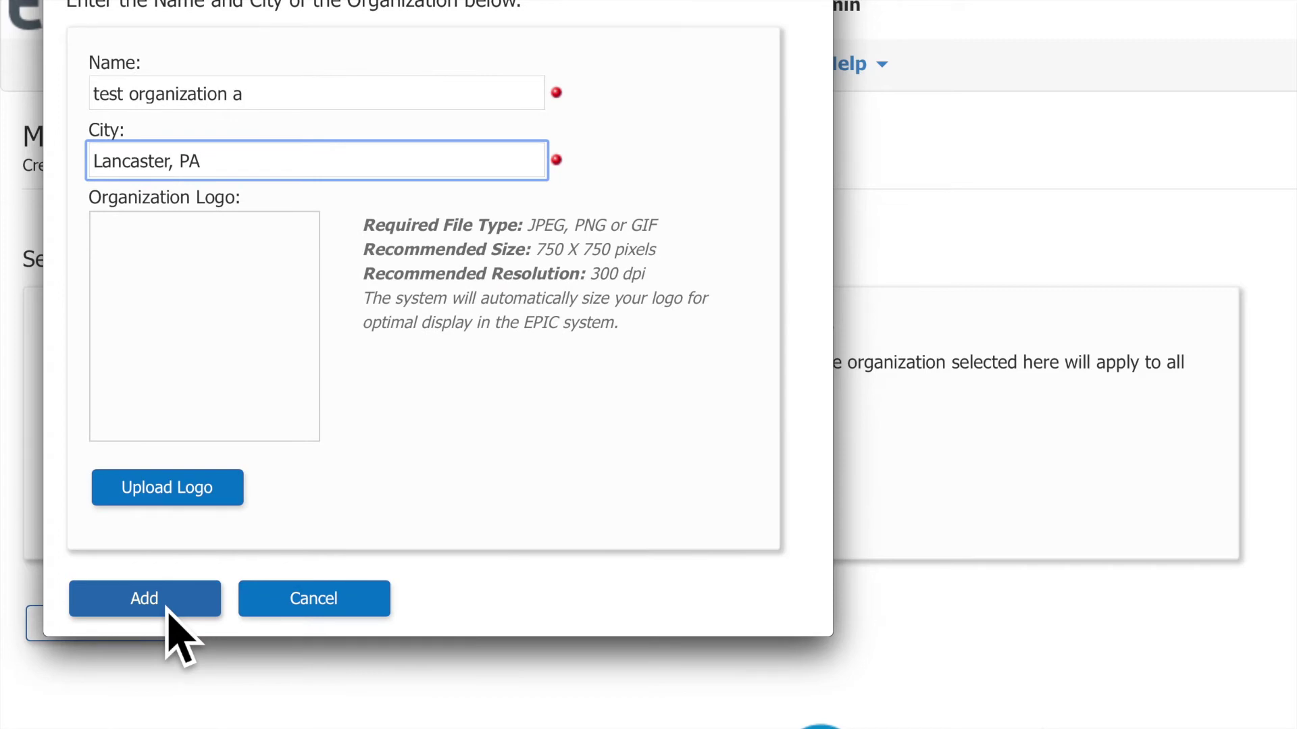
click(168, 612)
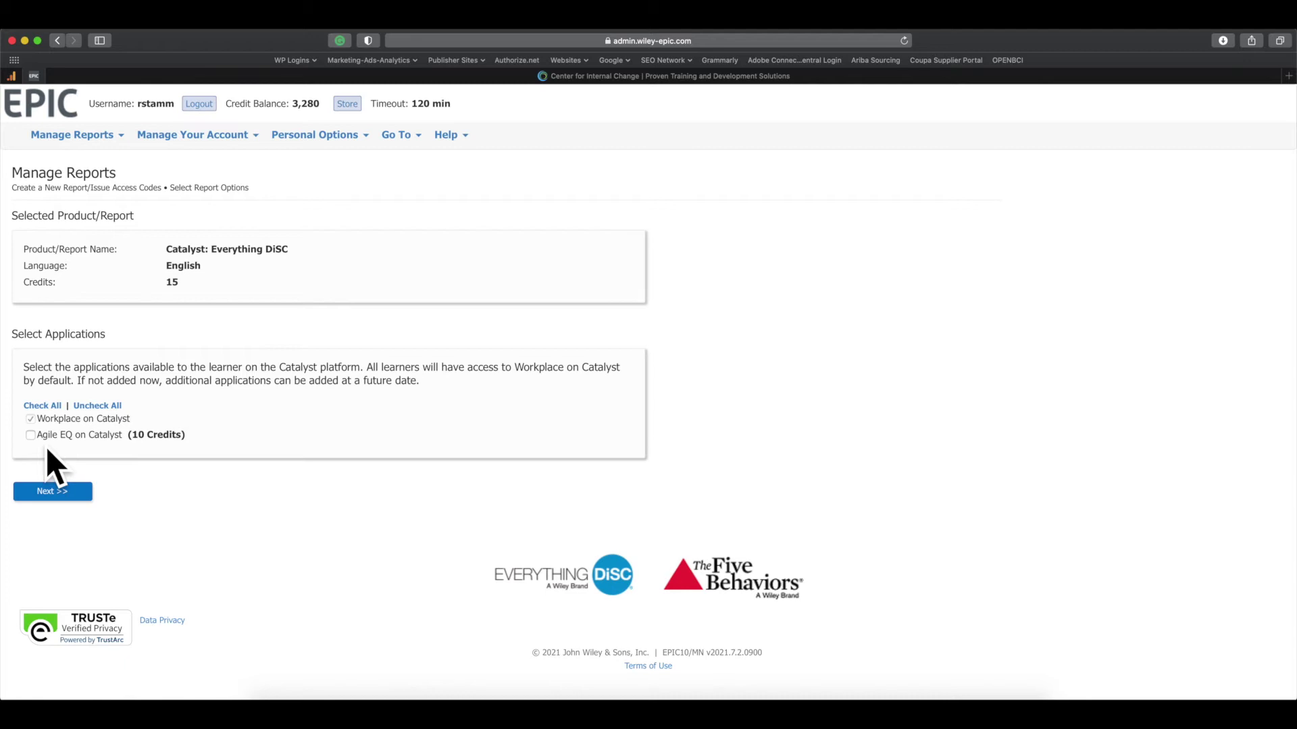
Step: Keep only Workplace on Catalyst selected and continue to Assign Access Codes
click(50, 498)
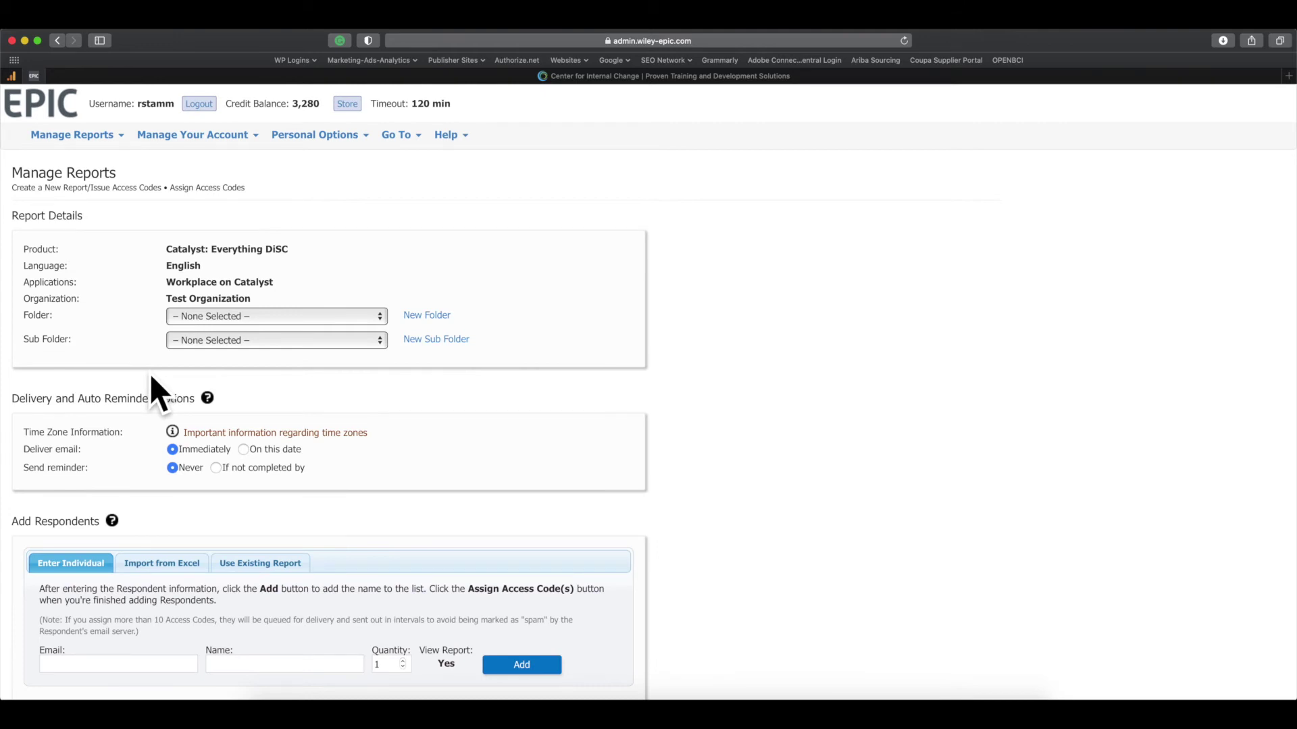
Step: Set the report's Folder to Demo and Sub Folder to Catalyst
click(210, 325)
text(dem)
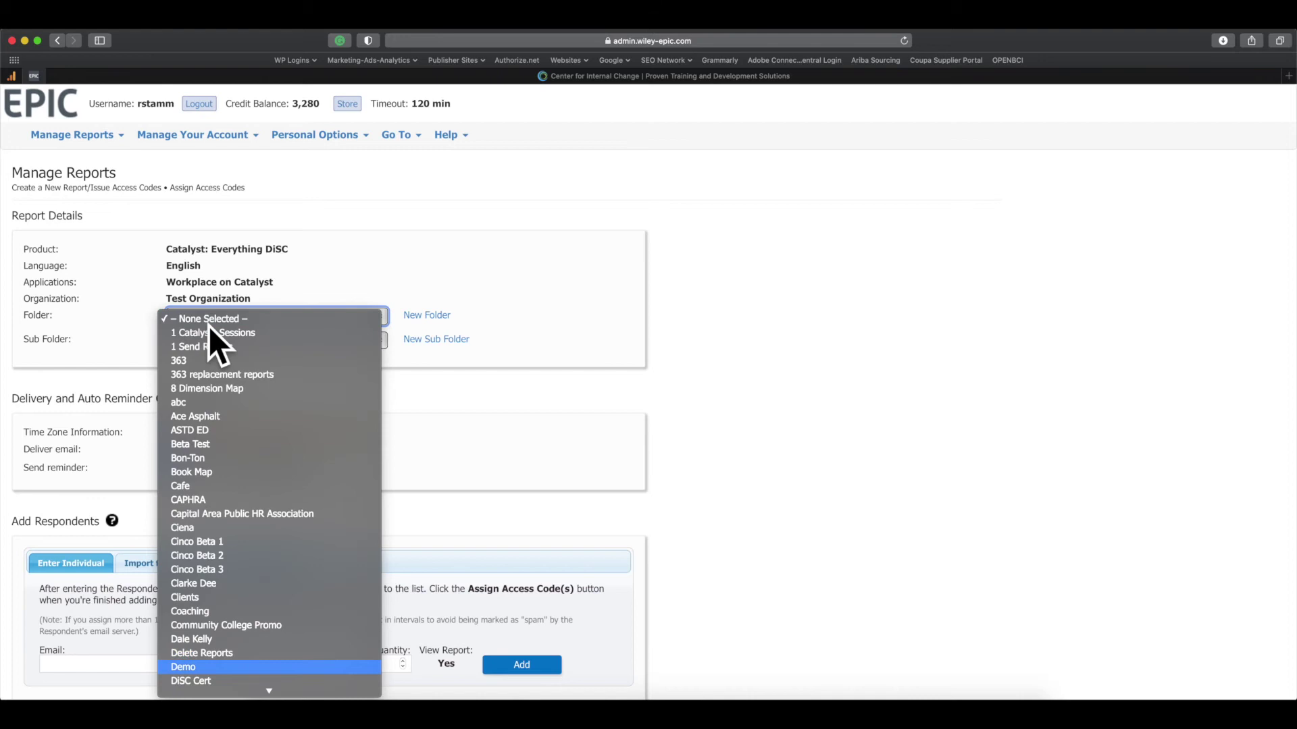
key(Return)
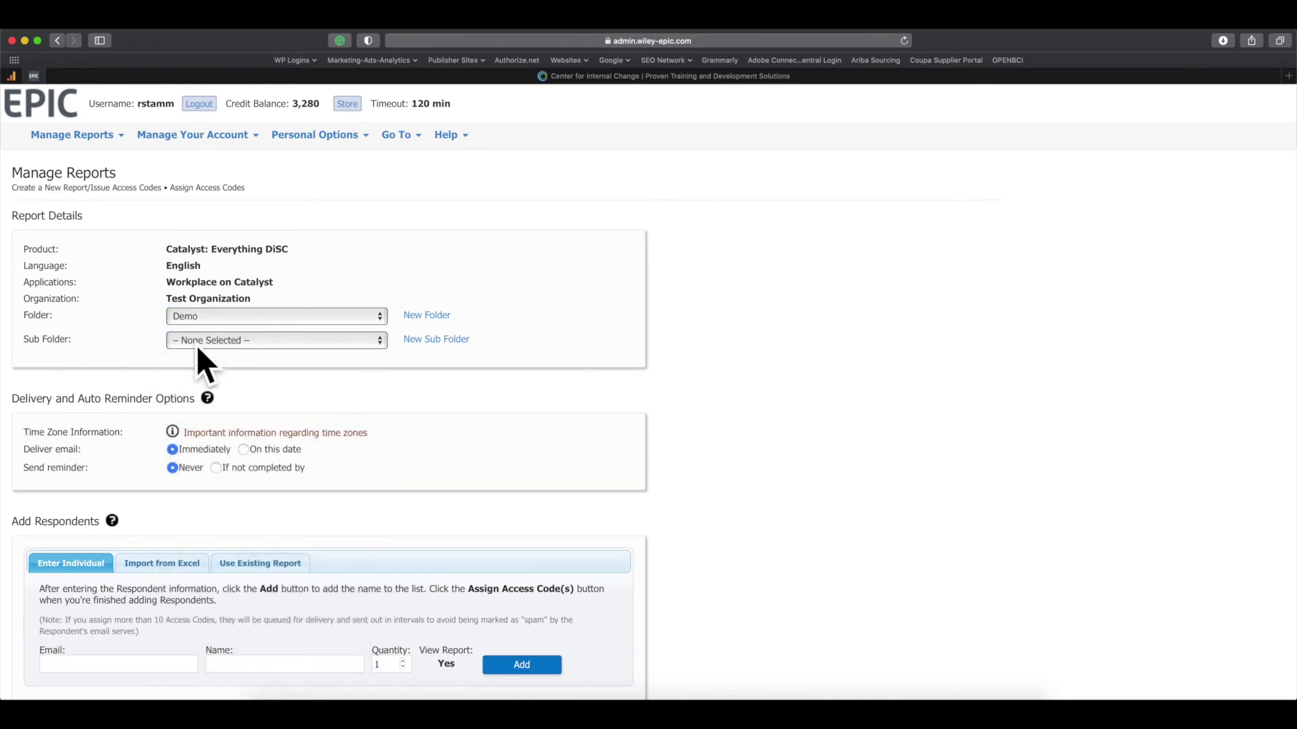
click(207, 343)
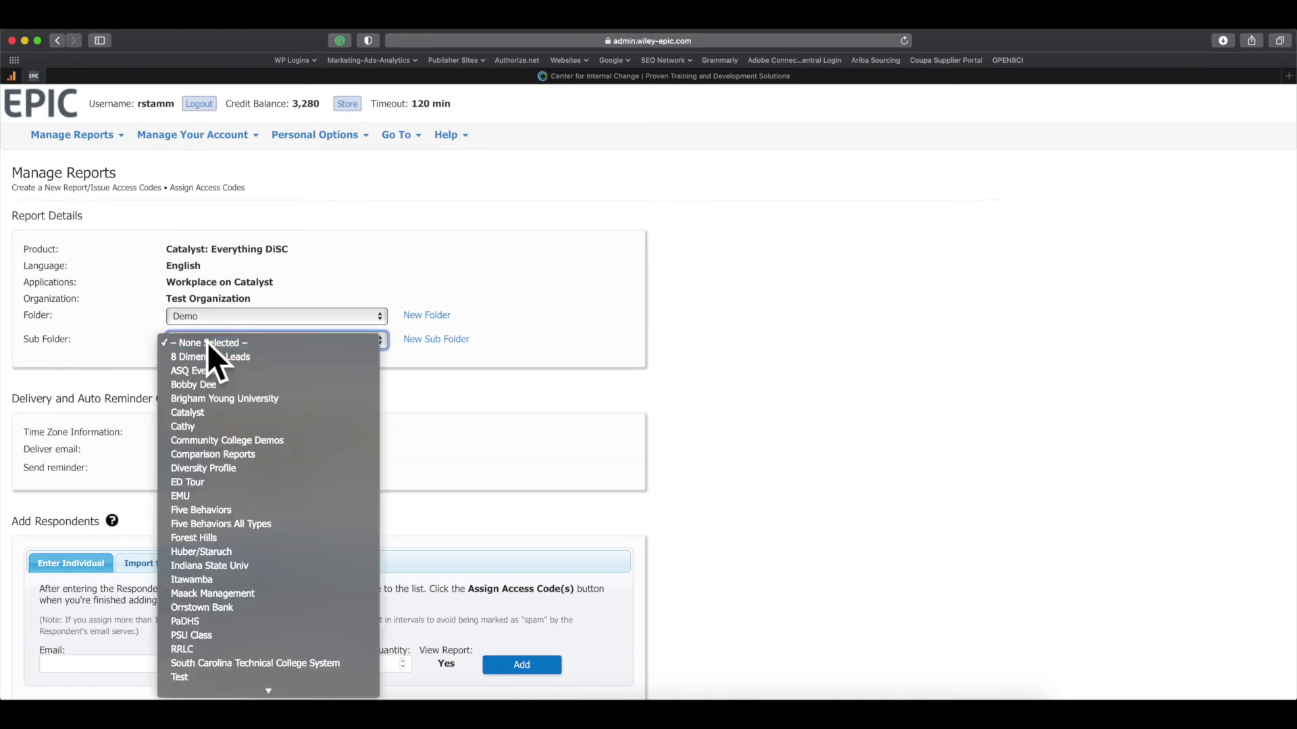
click(210, 415)
scroll(99, 412, down, 2)
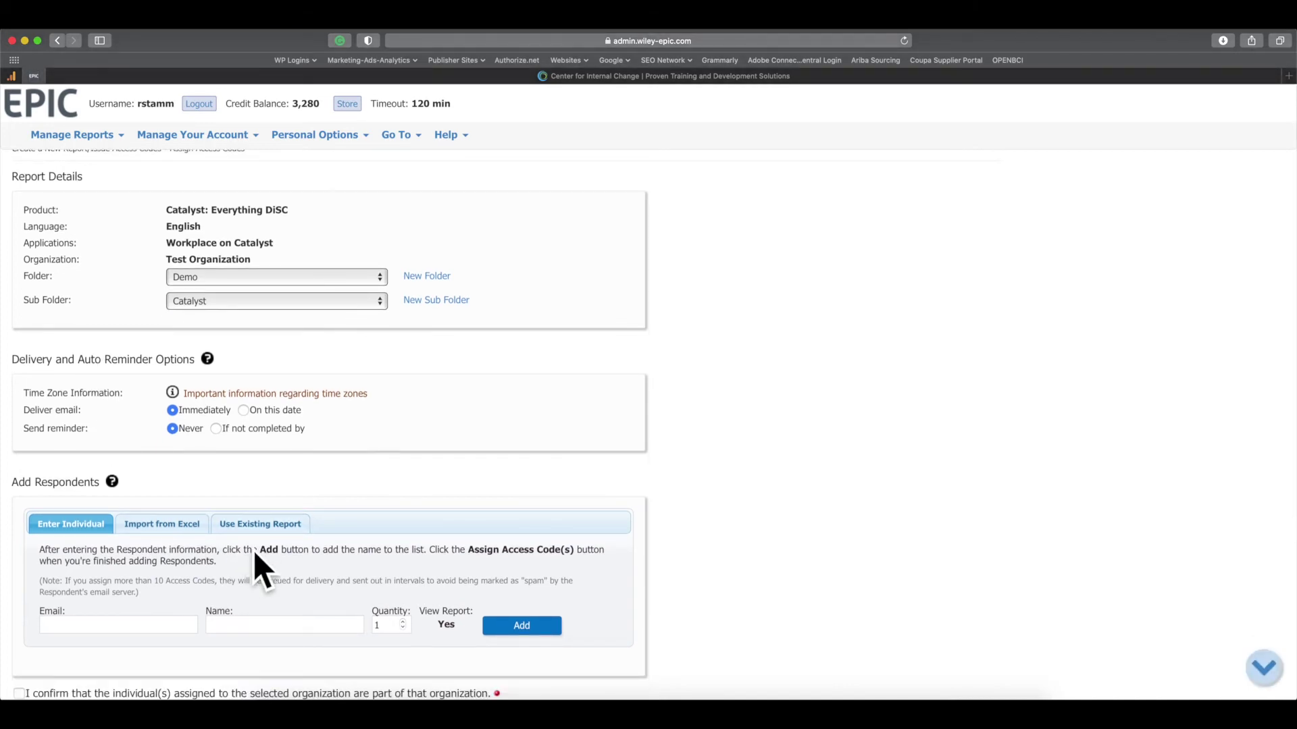
scroll(255, 549, down, 3)
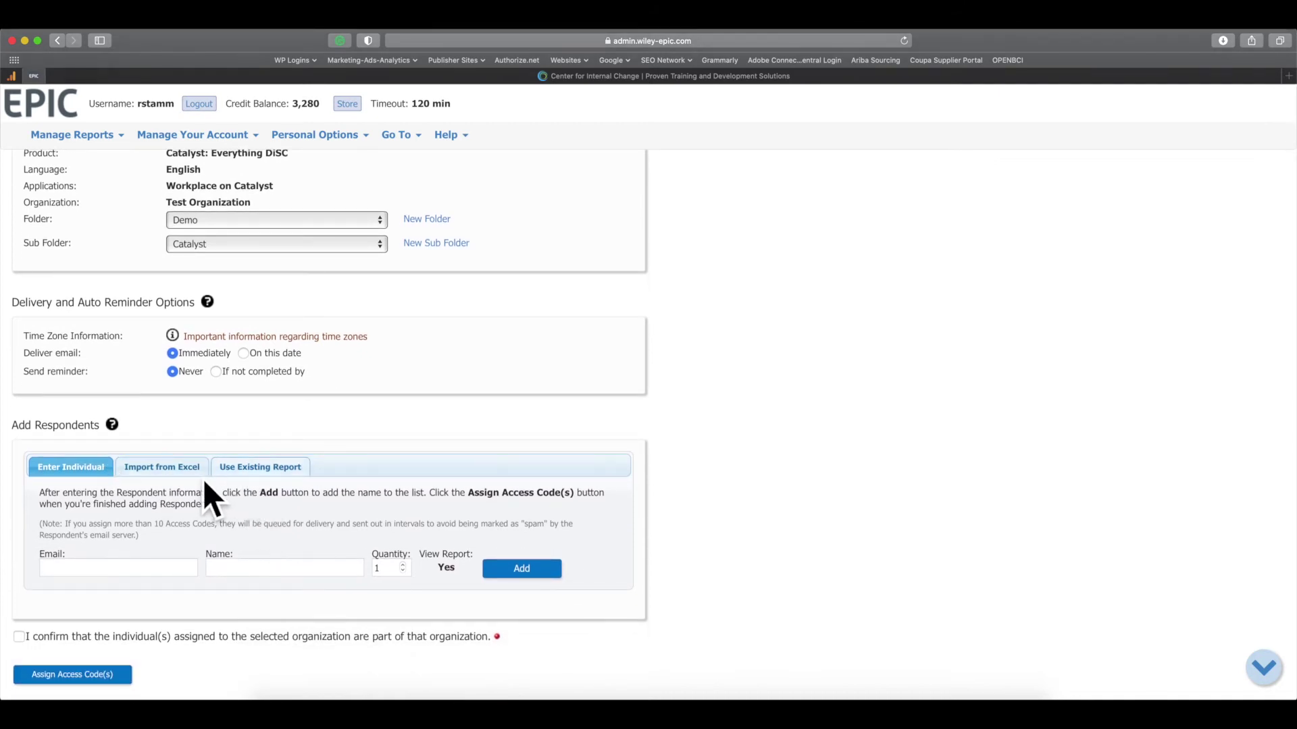
Step: Search existing reports by the respondent's name and pick their 11/11/2013 Everything DiSC Workplace Profile
click(254, 463)
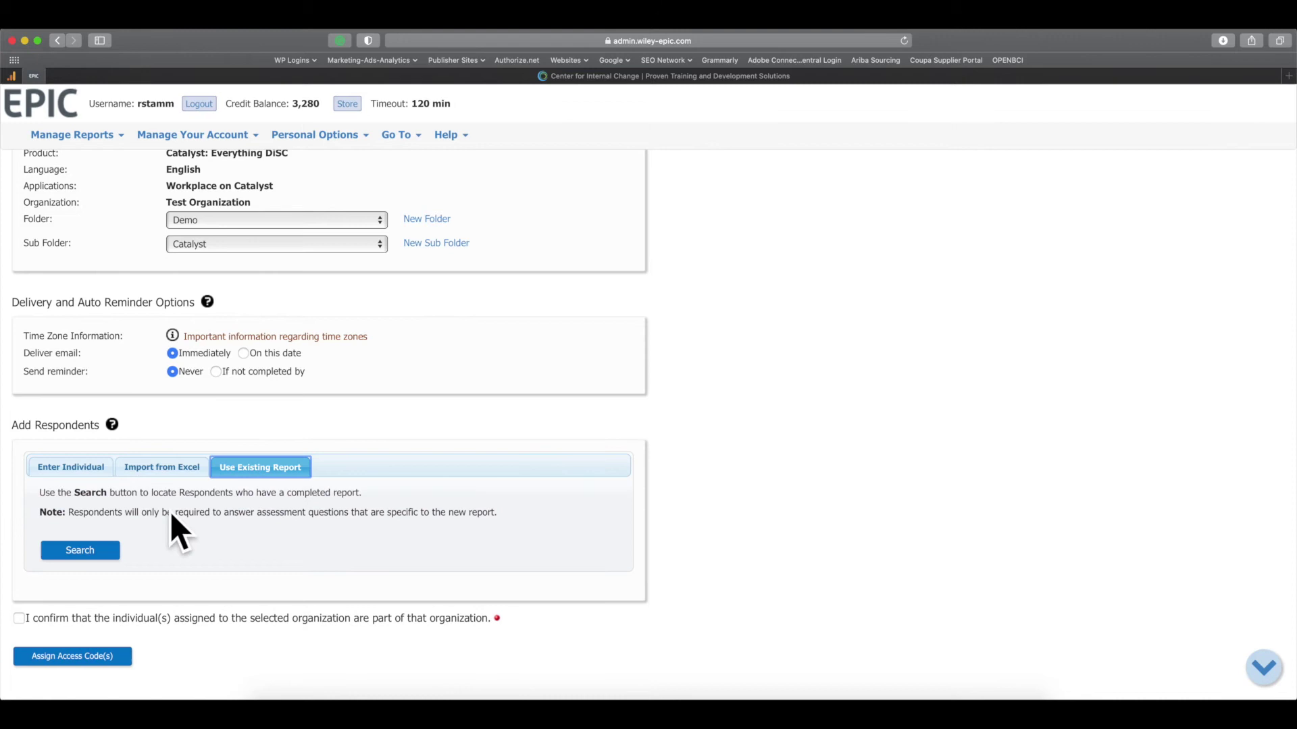
click(86, 562)
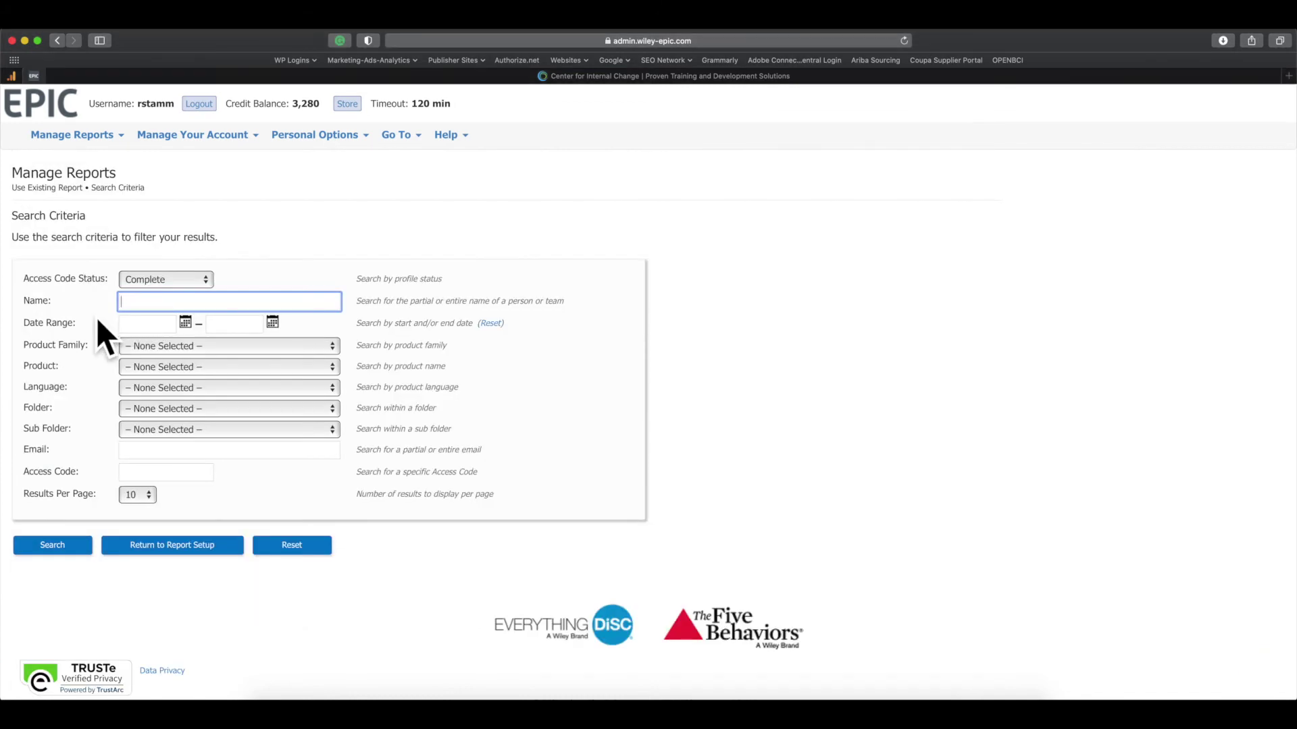
click(46, 549)
scroll(127, 460, down, 3)
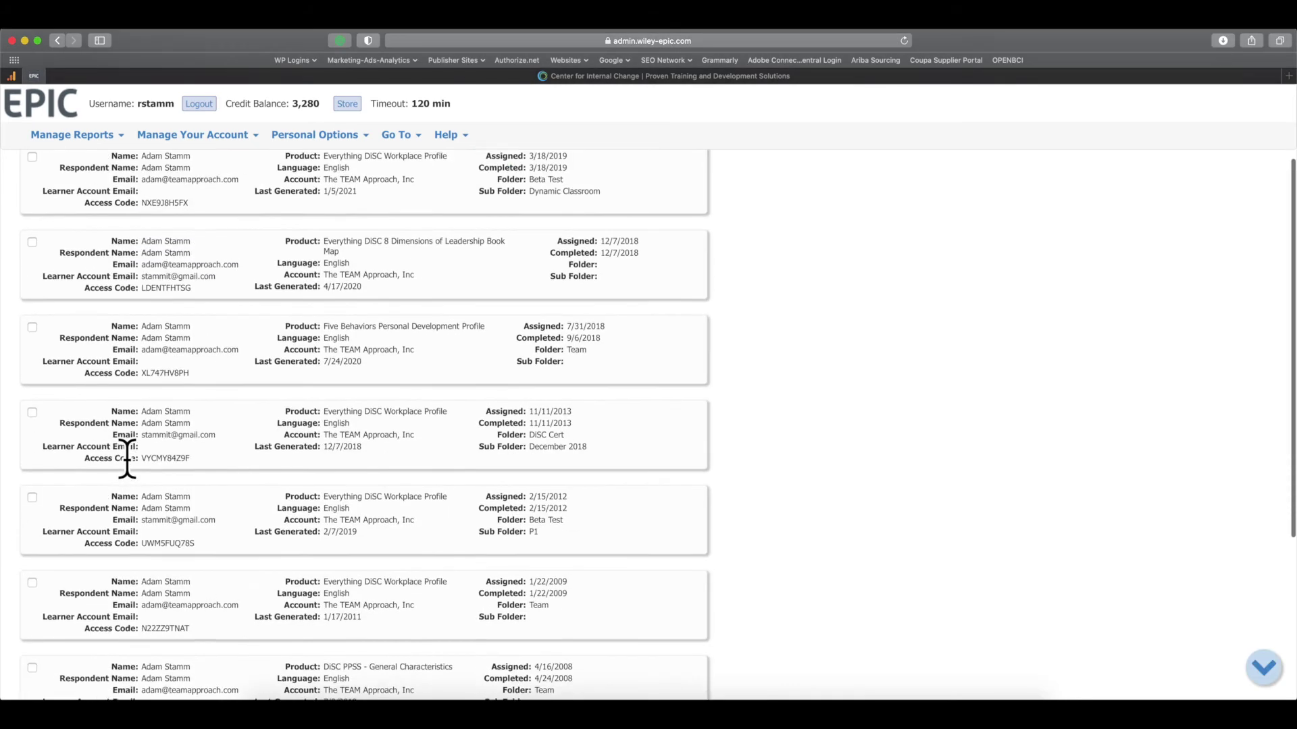
click(34, 410)
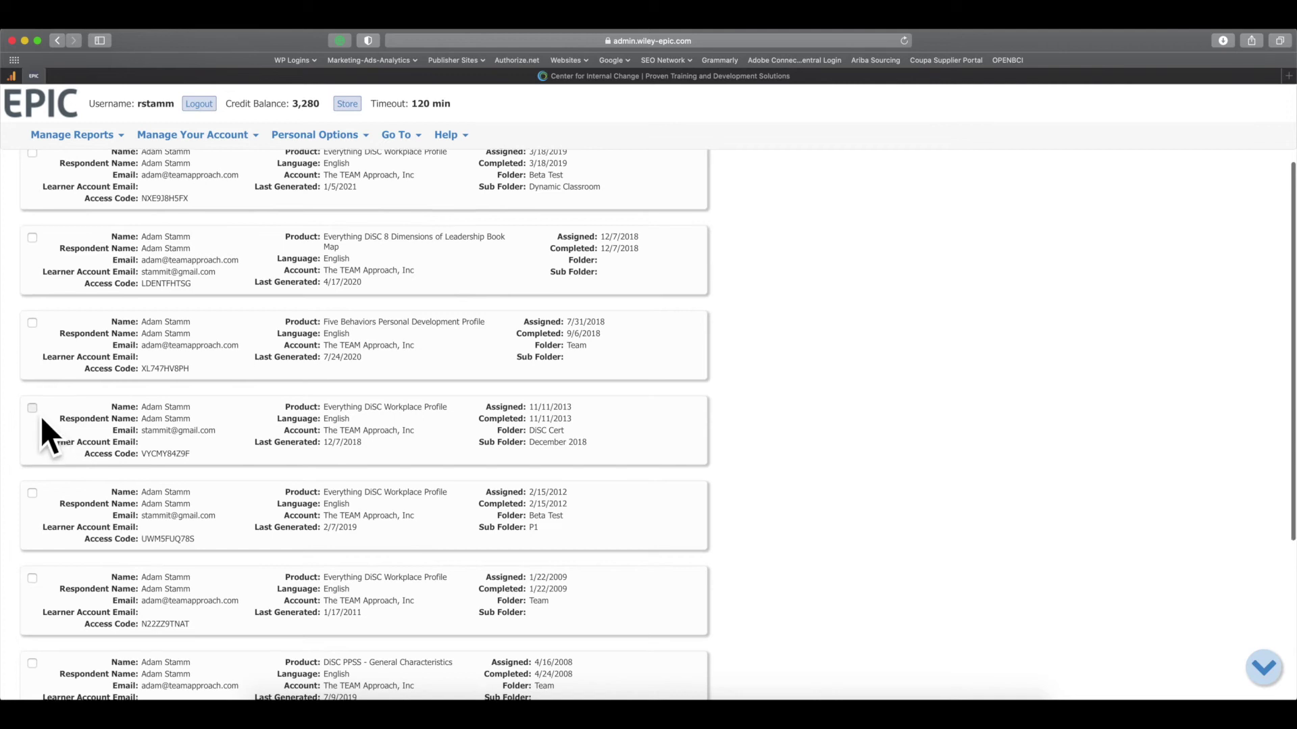
scroll(796, 504, down, 3)
scroll(793, 504, down, 3)
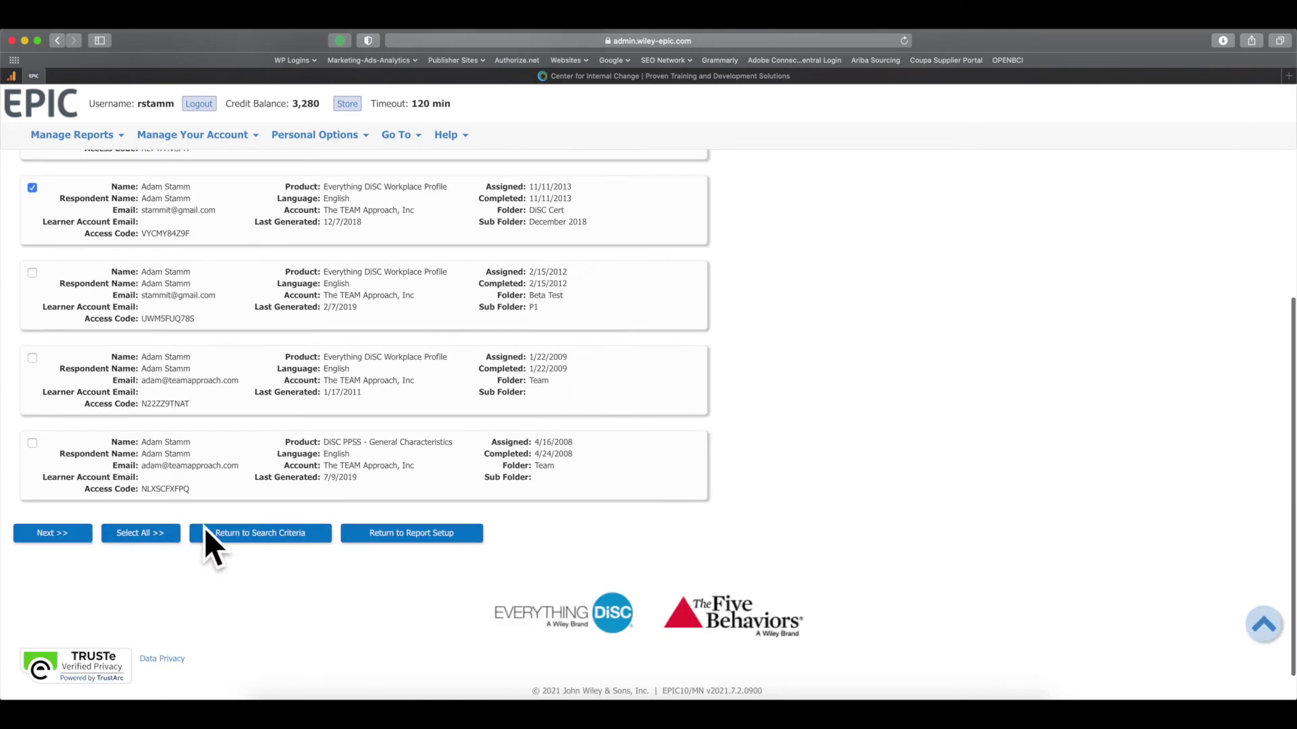
click(59, 540)
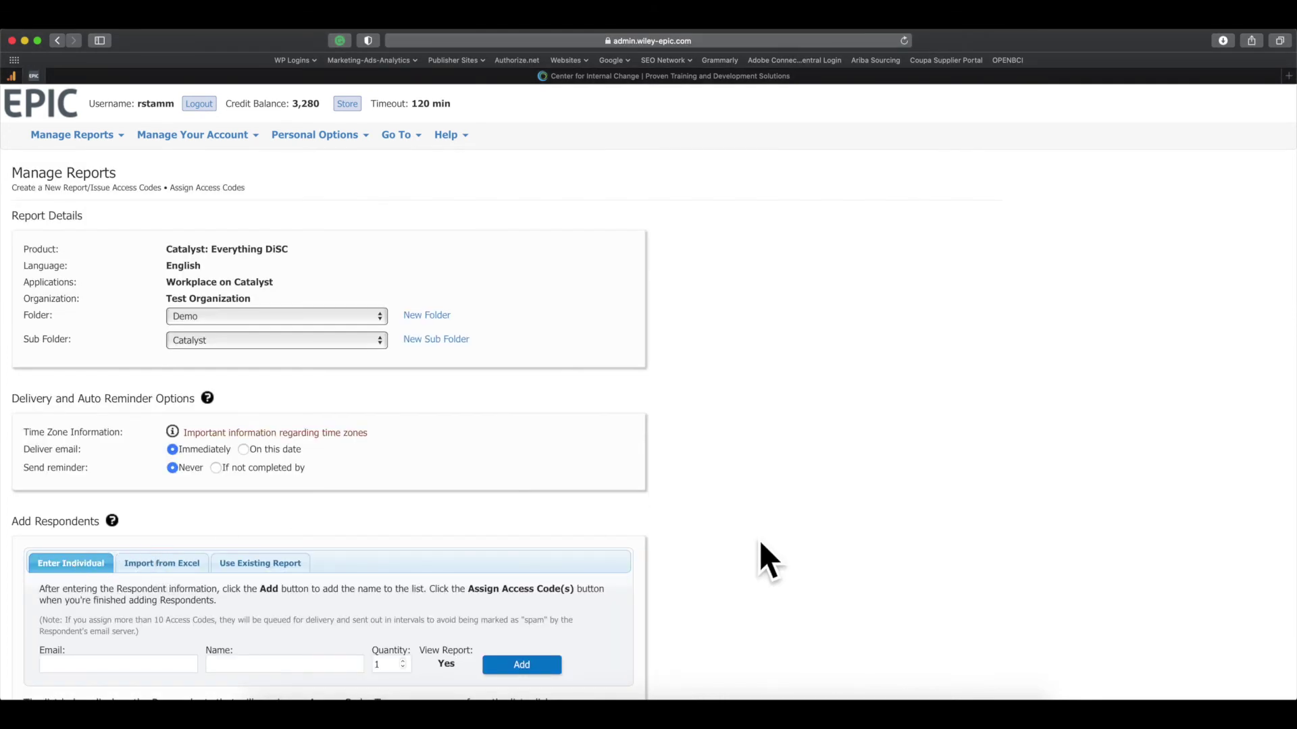
Step: Confirm the respondent belongs to the organization and assign them the Catalyst access code
scroll(759, 540, down, 4)
scroll(759, 540, down, 1)
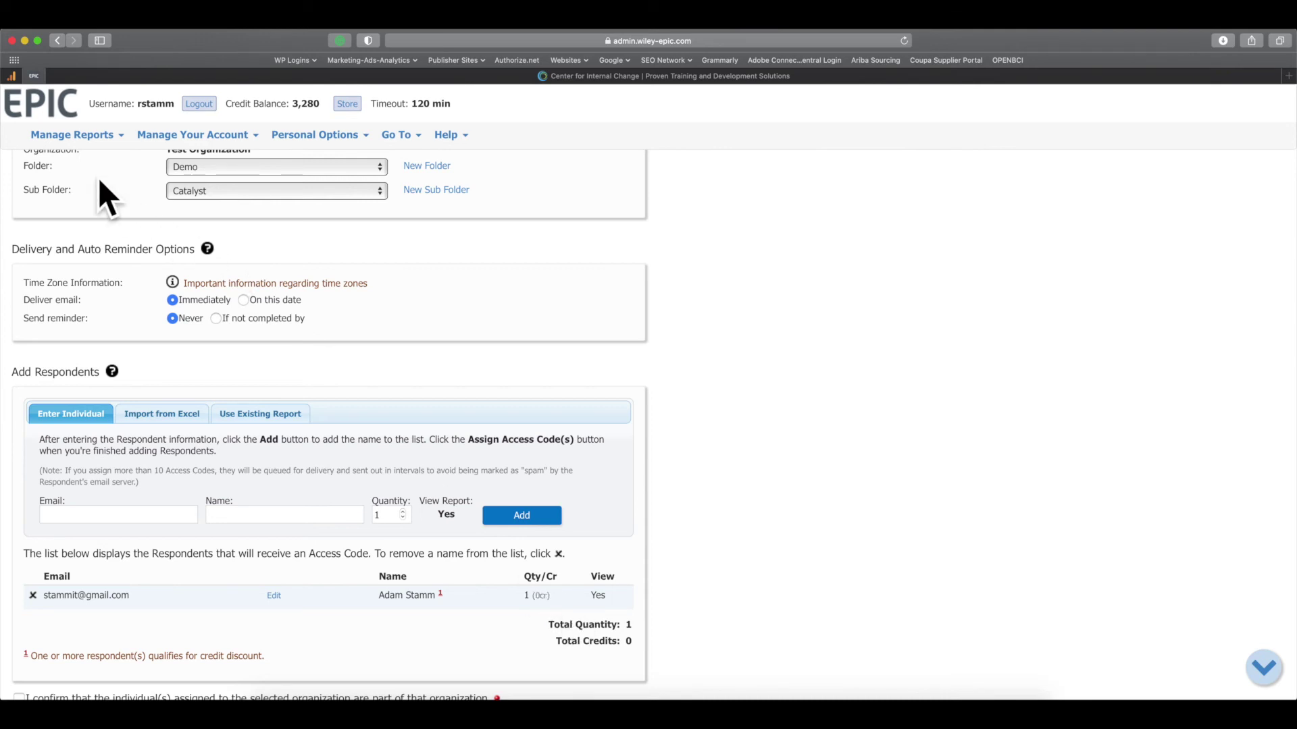
click(71, 134)
scroll(137, 613, down, 3)
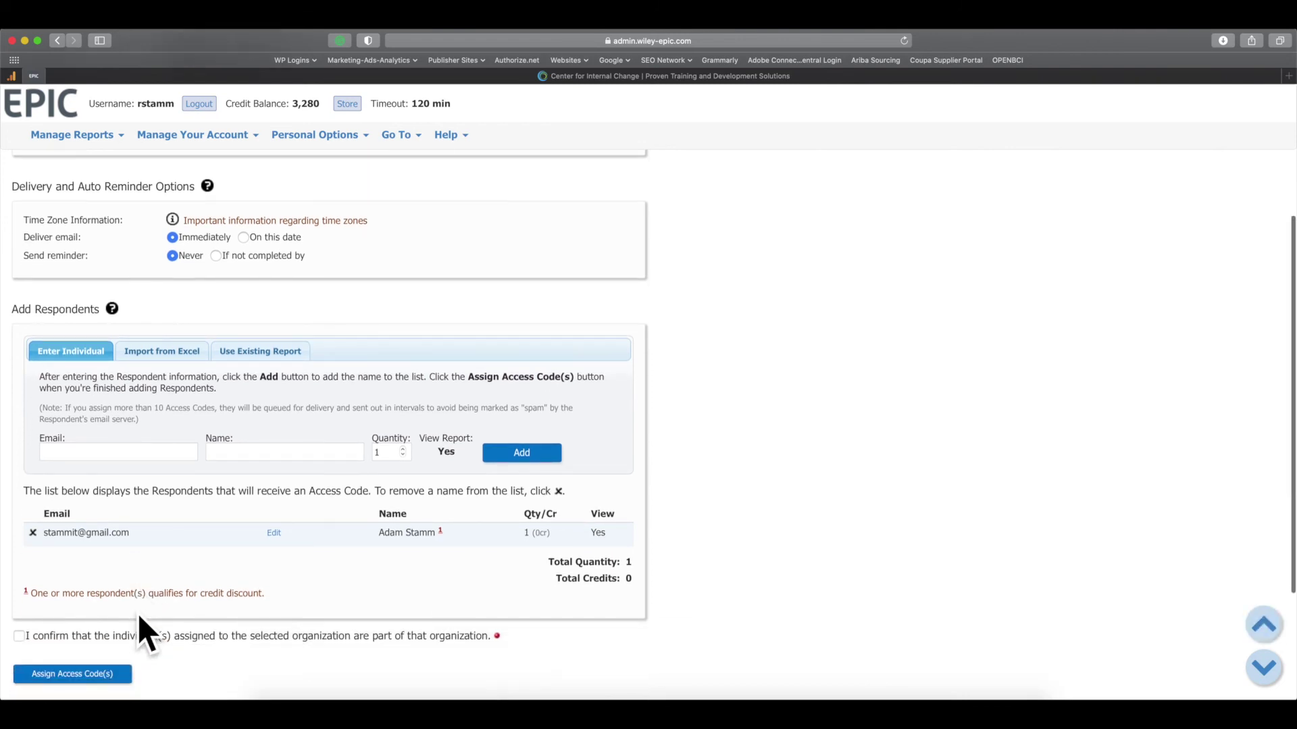
click(16, 622)
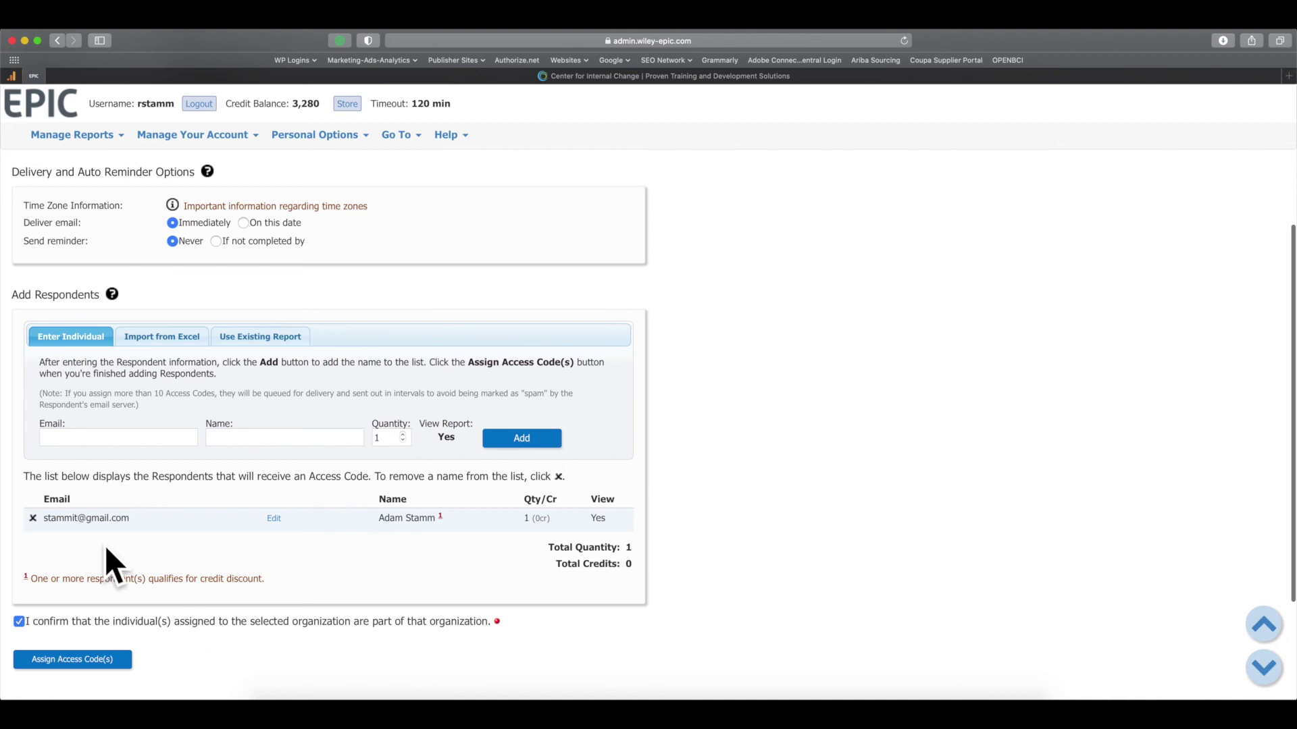
scroll(270, 637, down, 1)
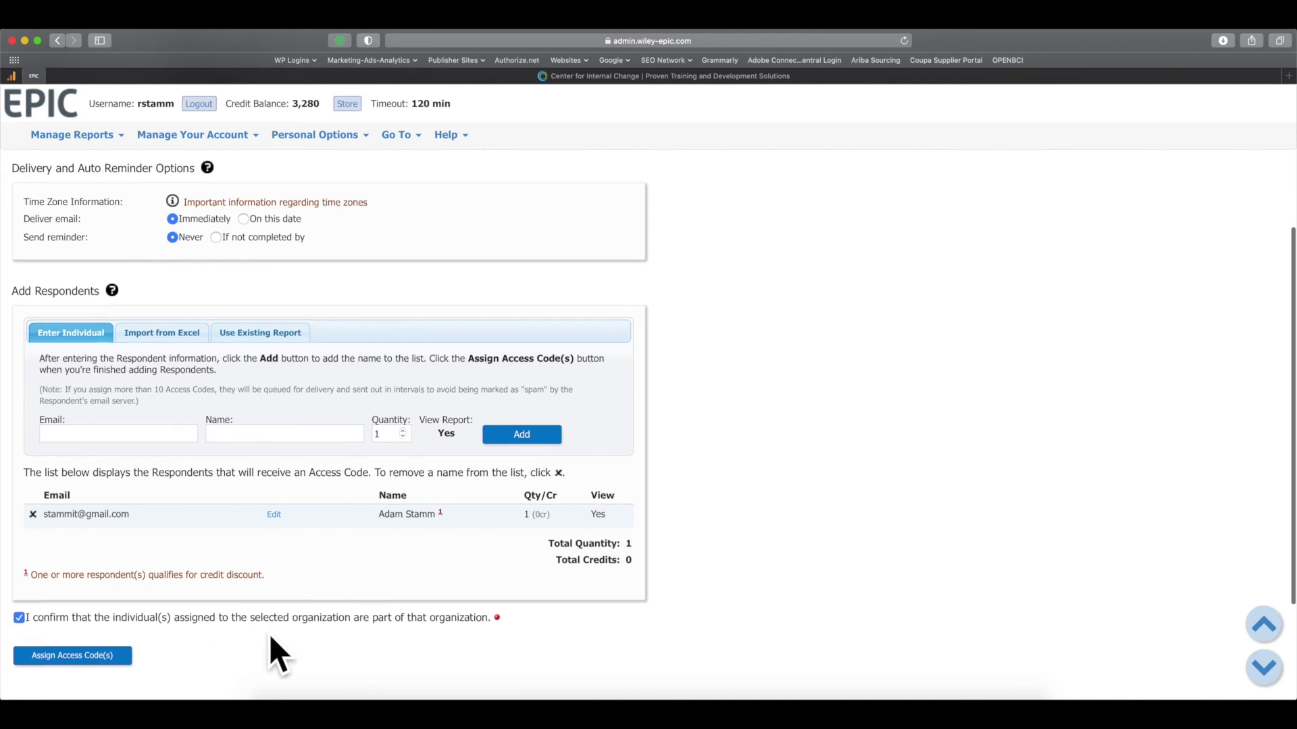
click(88, 661)
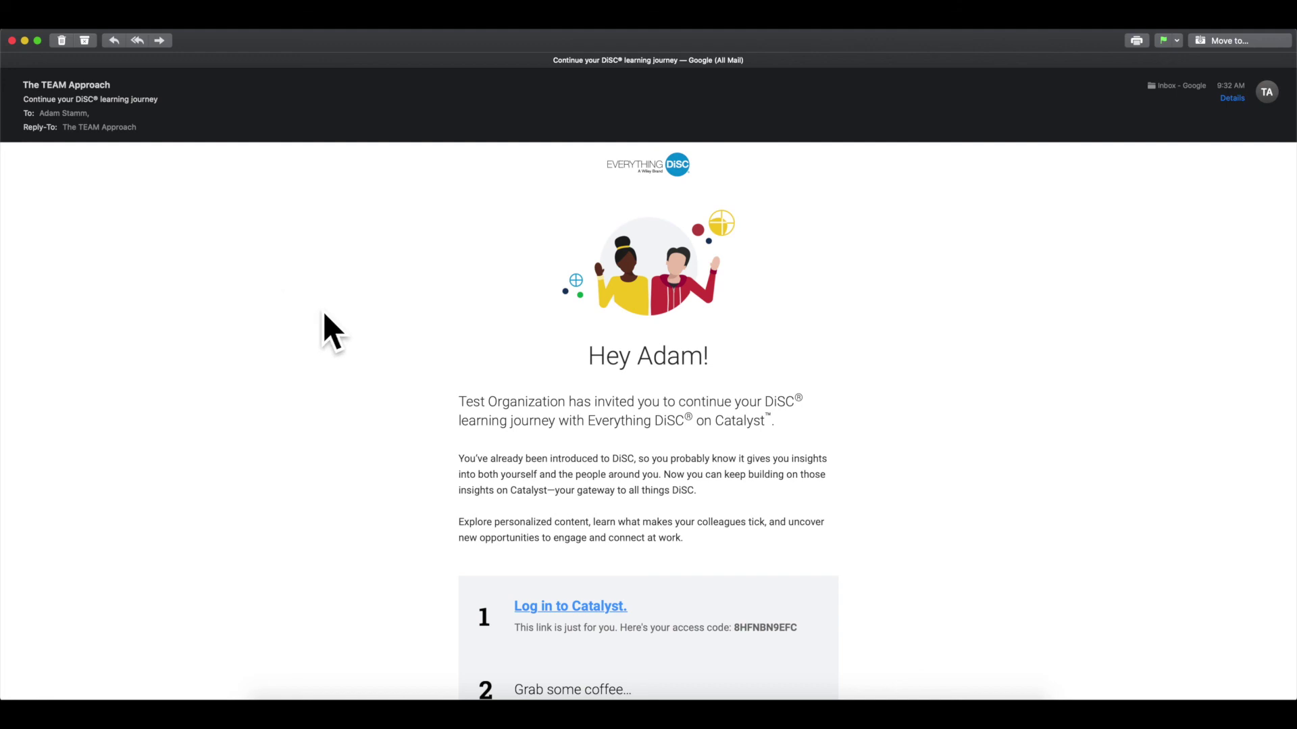
Step: Scroll the 'Continue your DiSC learning journey' email to the Log in to Catalyst link and access code
scroll(317, 359, down, 1)
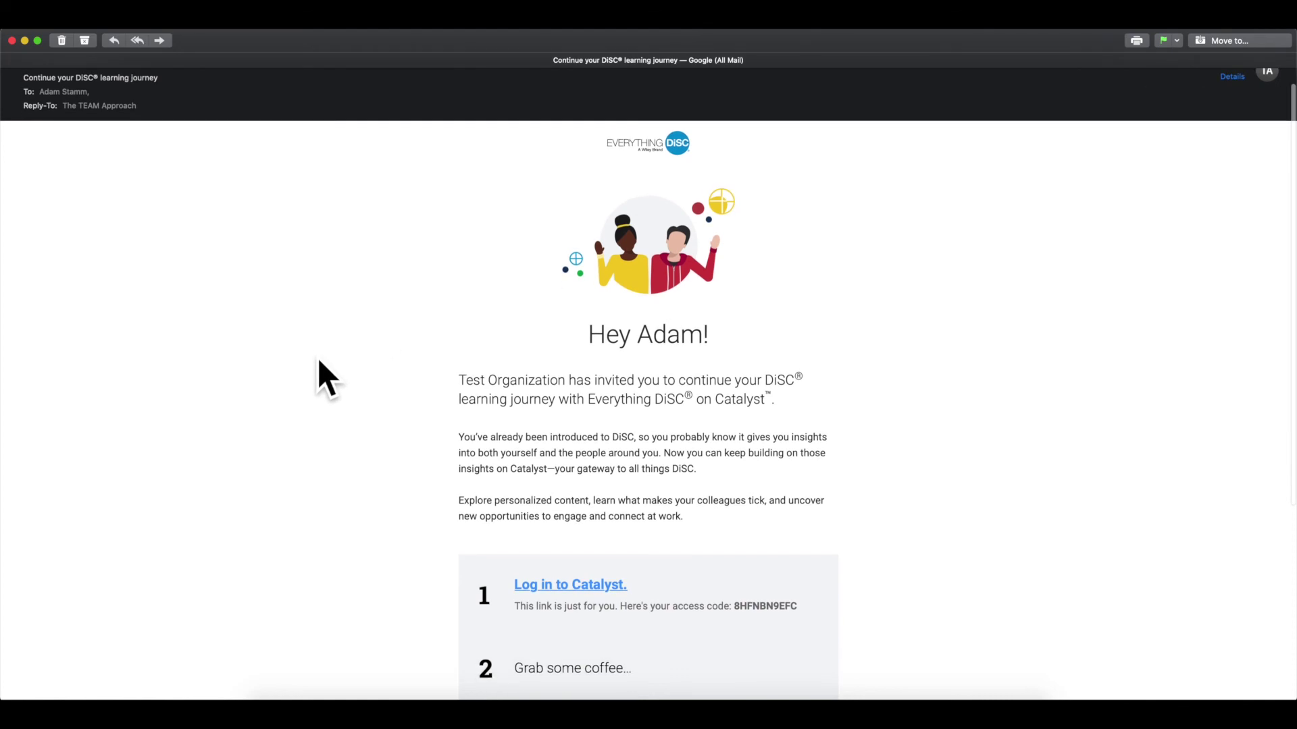
scroll(318, 360, down, 1)
scroll(327, 350, down, 3)
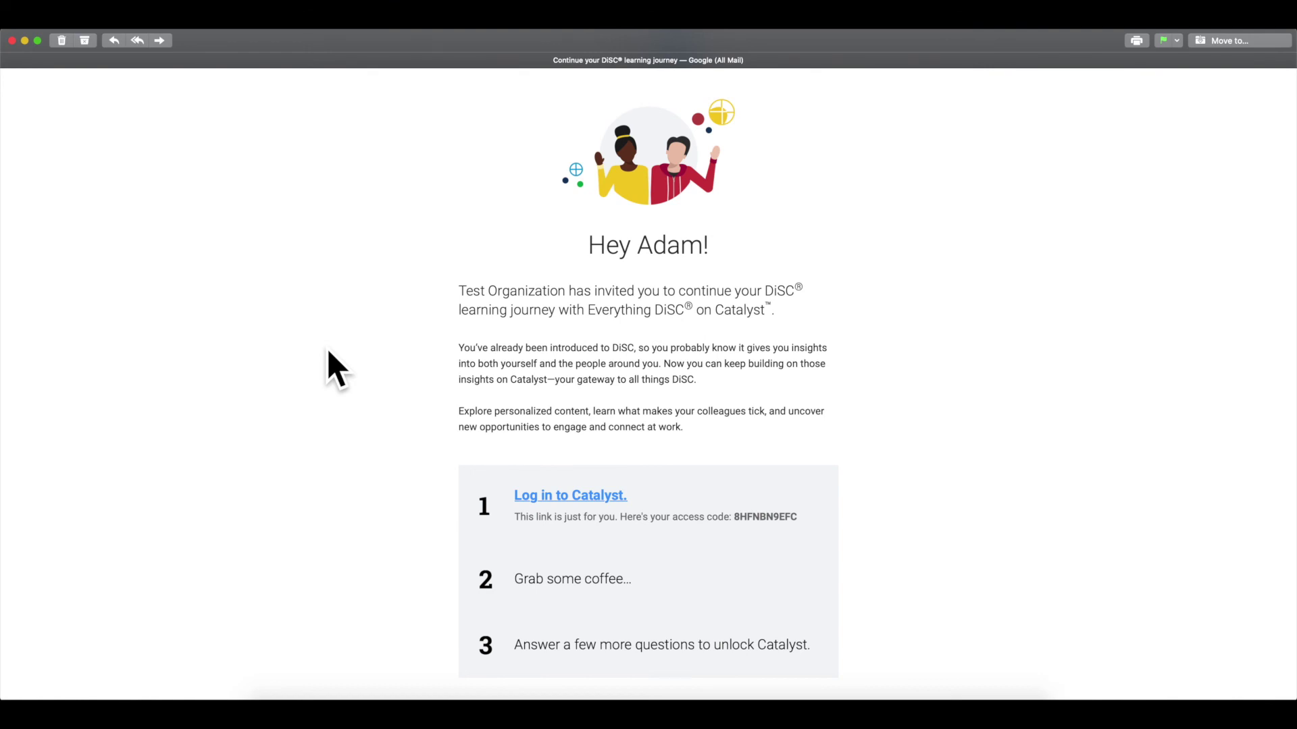
scroll(328, 352, down, 3)
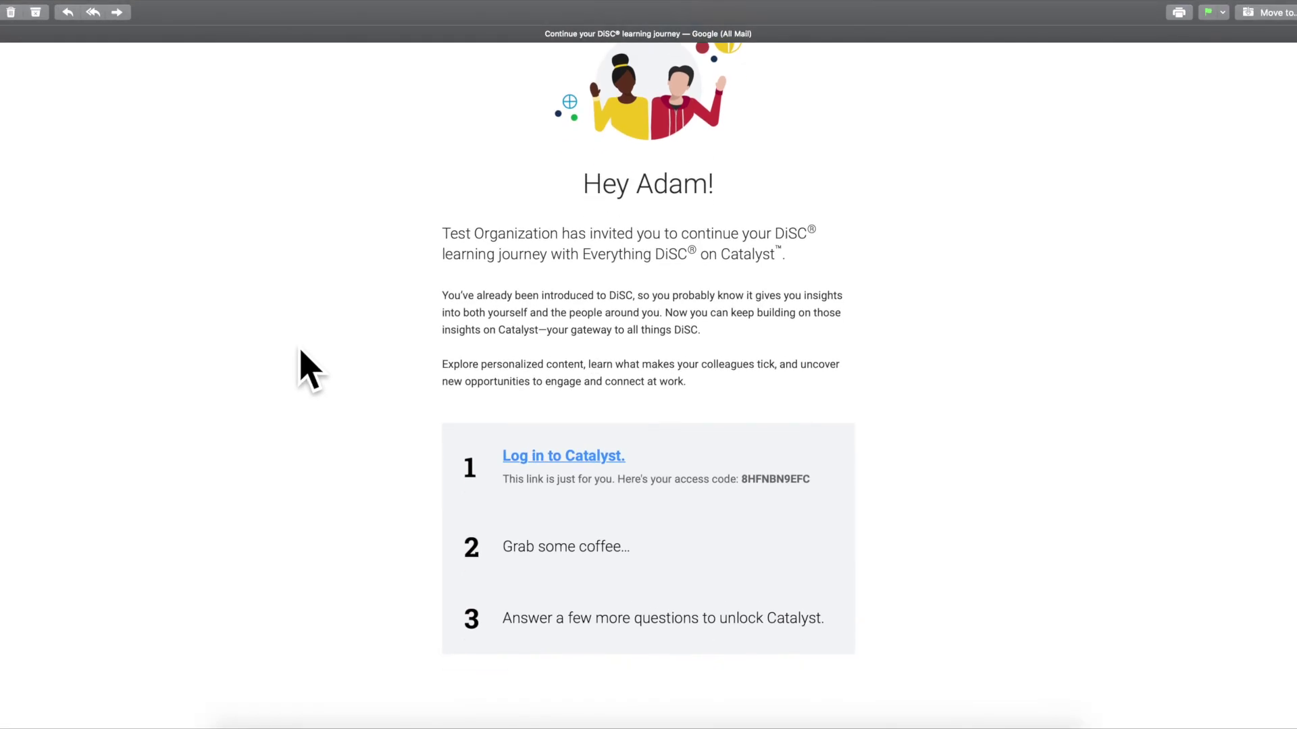